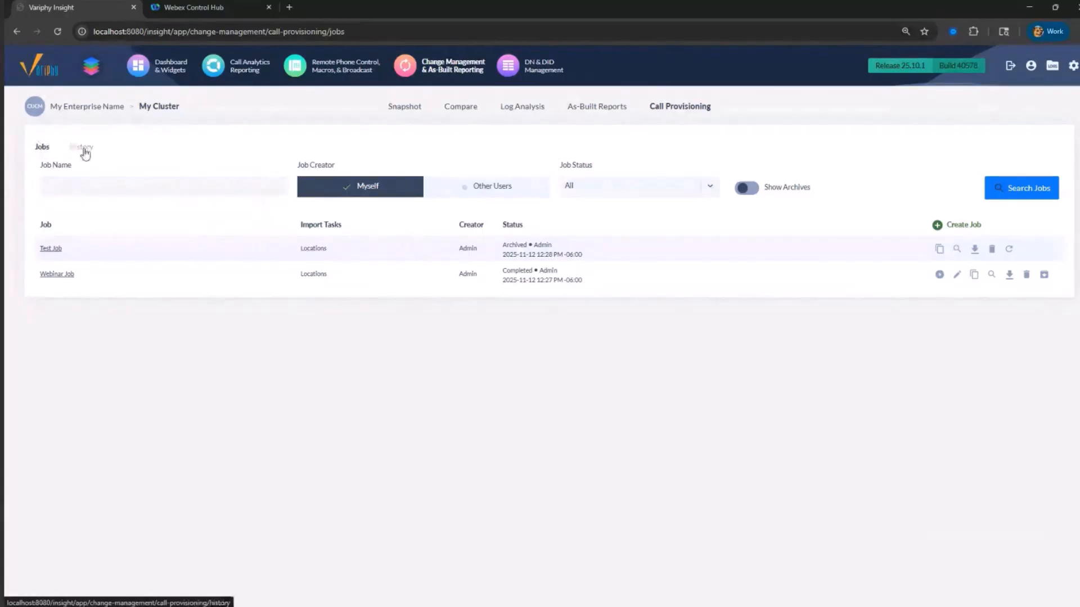
Look over the Call Provisioning history page and the job list's status and archive filters
{"action": "left_click", "coordinate": [83, 148]}
{"action": "double_click", "coordinate": [75, 163]}
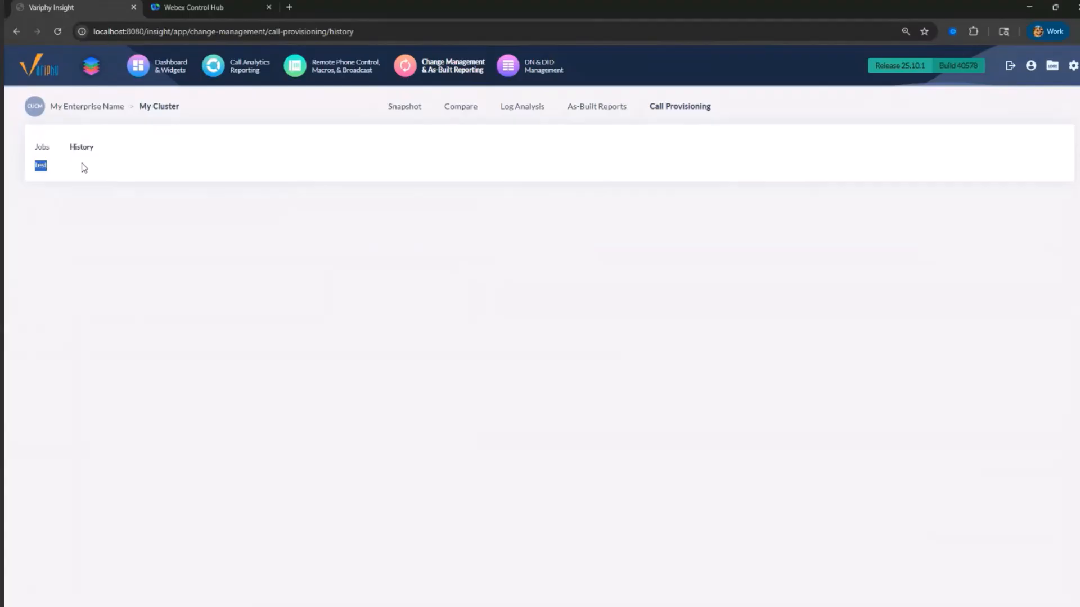
{"action": "left_click", "coordinate": [42, 148]}
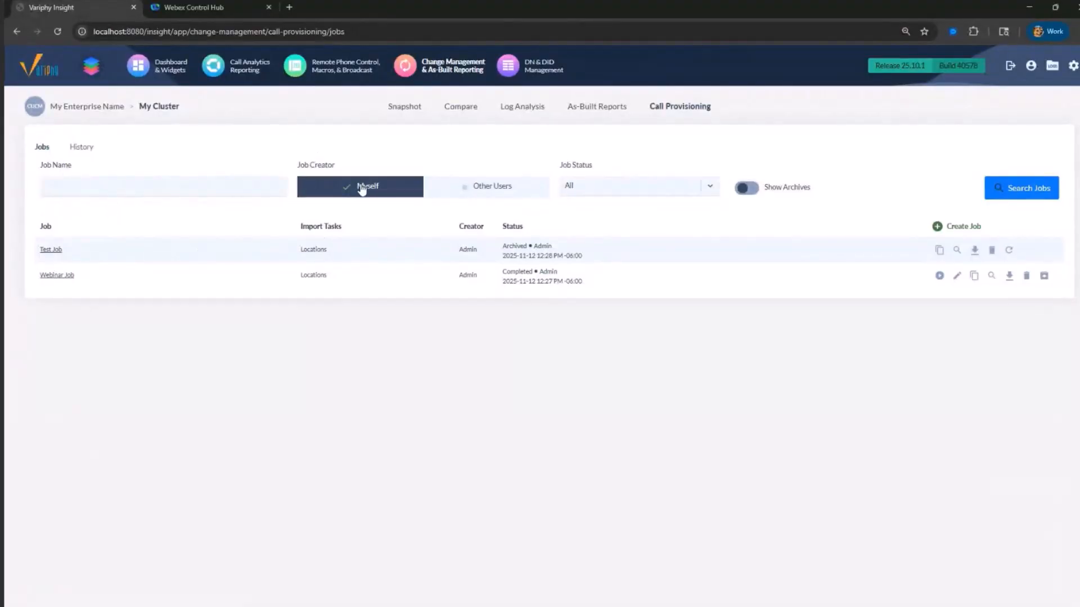
{"action": "left_click", "coordinate": [605, 191]}
{"action": "left_click", "coordinate": [838, 190]}
Start a new call provisioning job and name it Webinar Job 2
{"action": "left_click", "coordinate": [976, 228]}
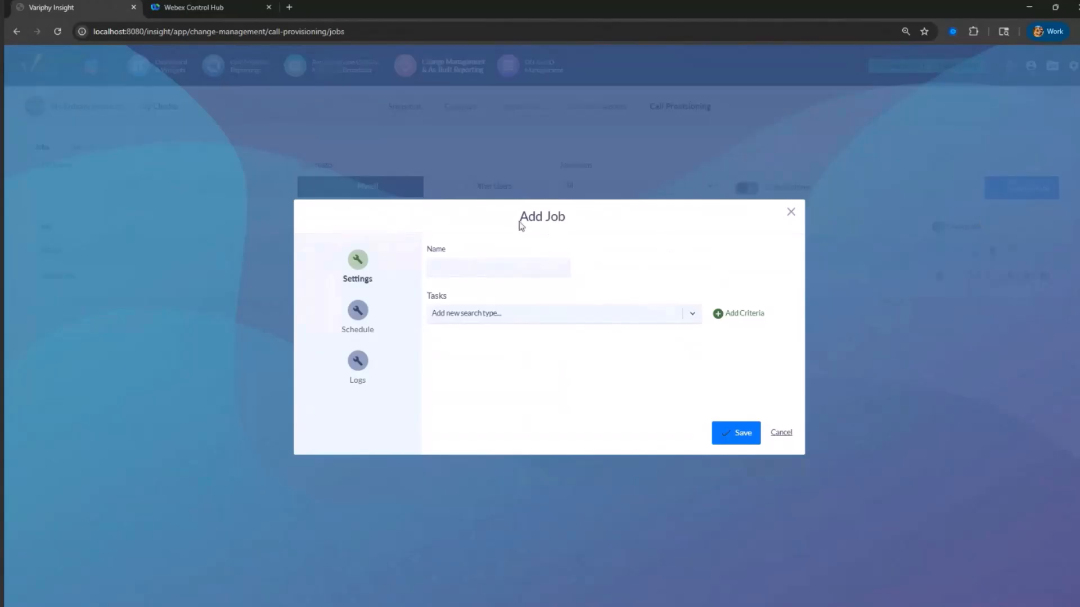
{"action": "left_click_drag", "start_coordinate": [524, 218], "coordinate": [672, 225]}
{"action": "left_click", "coordinate": [671, 225]}
{"action": "left_click", "coordinate": [475, 274]}
{"action": "type", "text": "Webinar Job"}
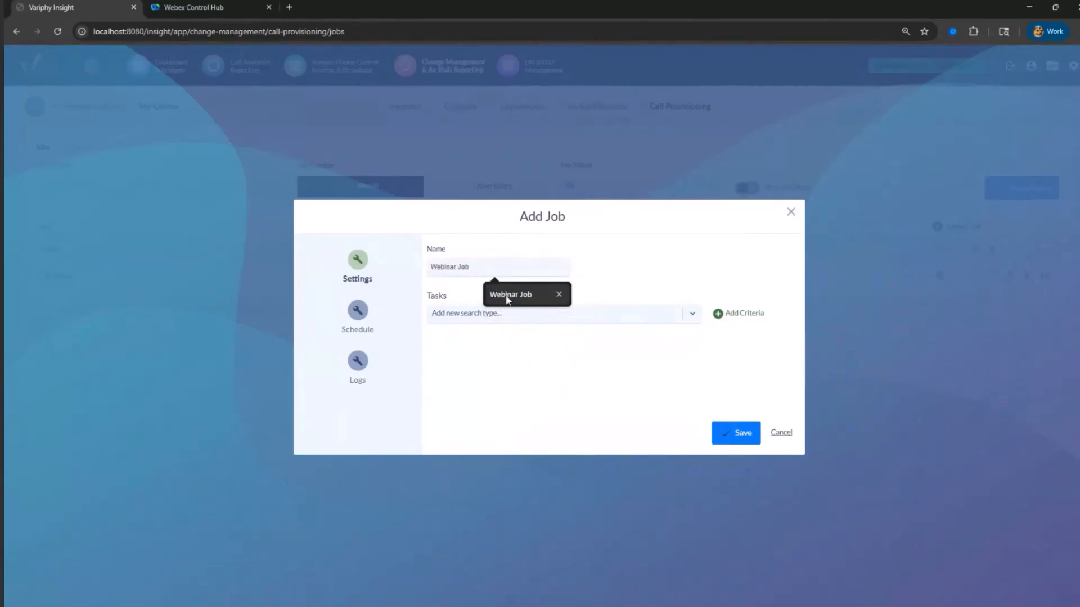
{"action": "left_click", "coordinate": [508, 297]}
{"action": "type", "text": "2"}
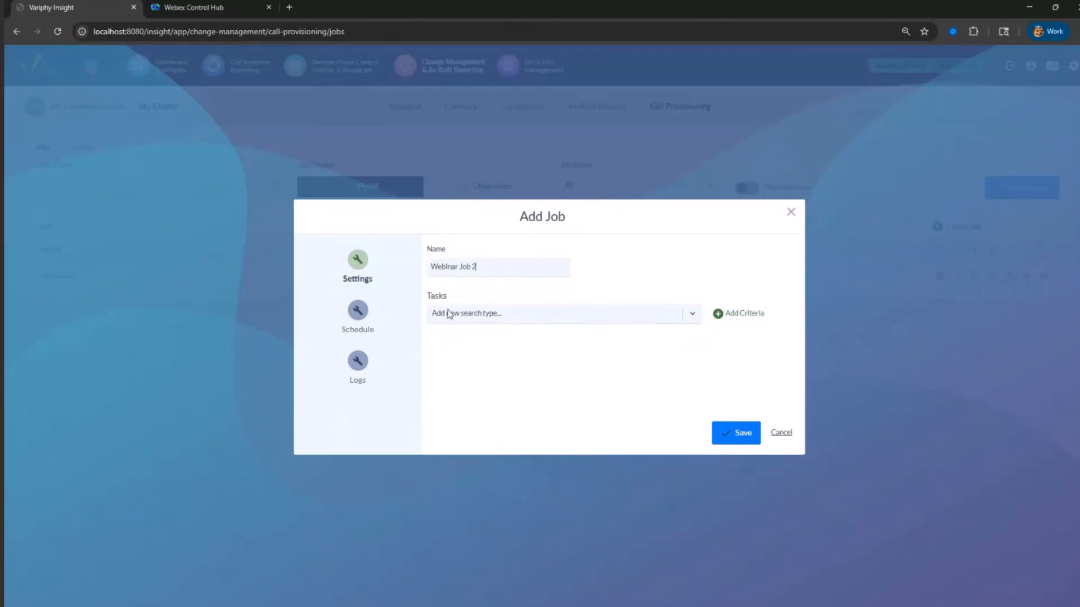
Add a Create Locations task to the job and load locations_export2.csv as its import file
{"action": "left_click", "coordinate": [448, 315]}
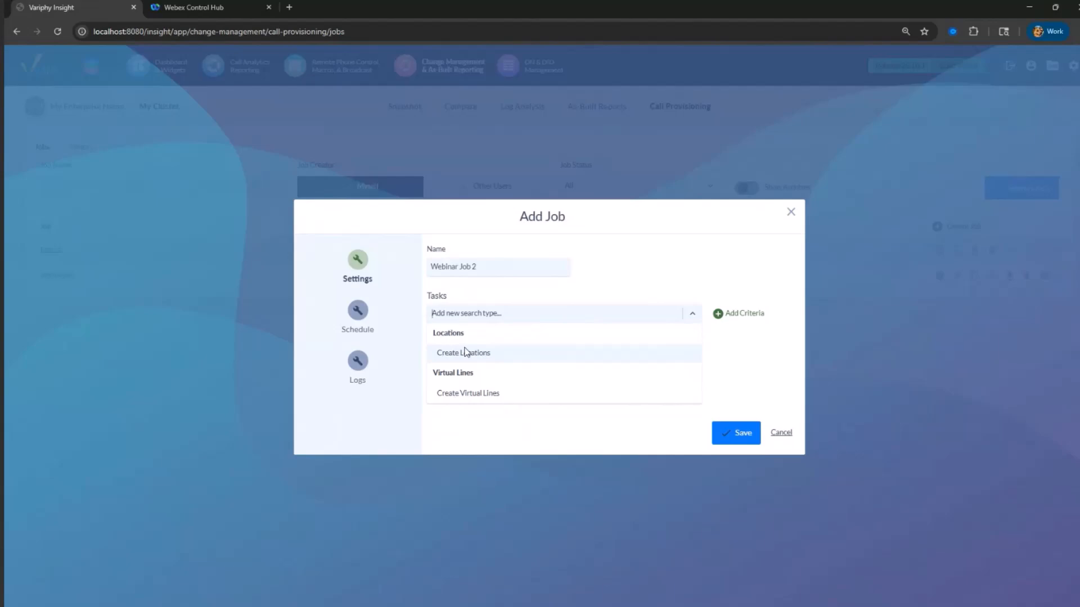
{"action": "left_click", "coordinate": [504, 357]}
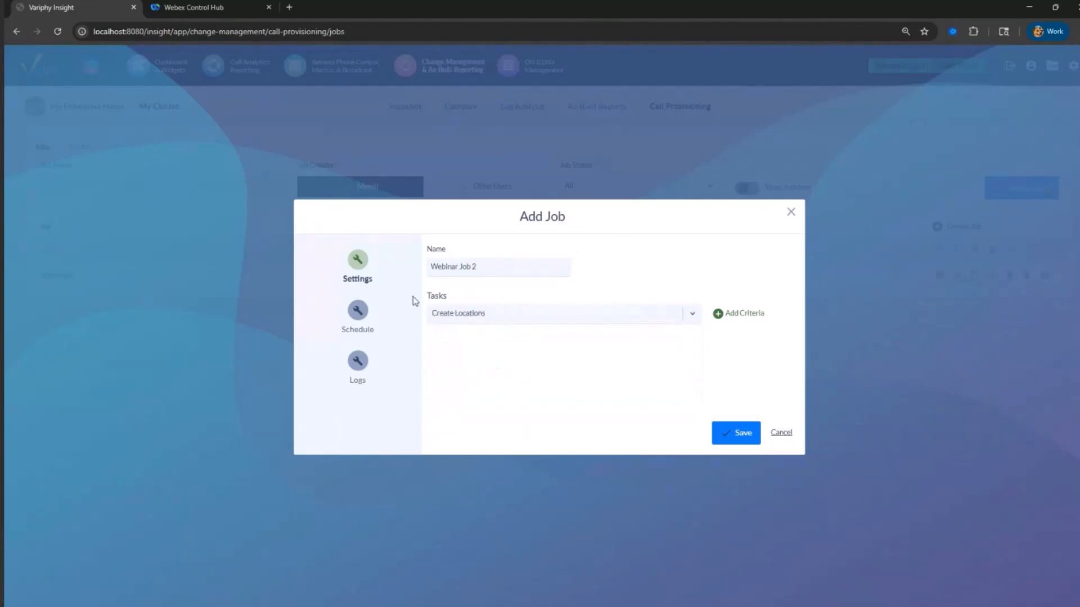
{"action": "left_click", "coordinate": [732, 317]}
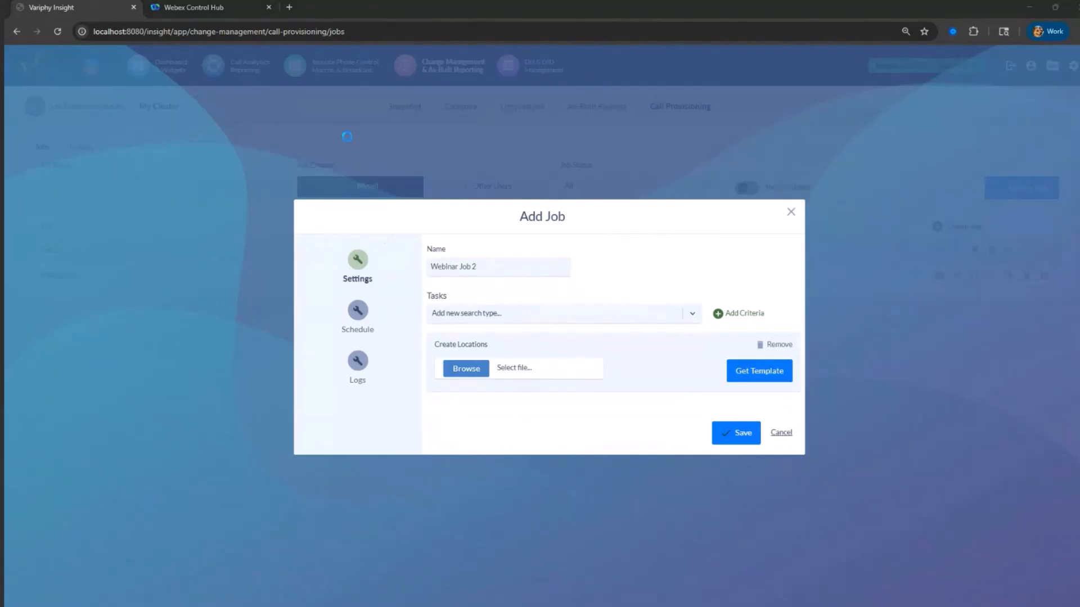
{"action": "double_click", "coordinate": [152, 149]}
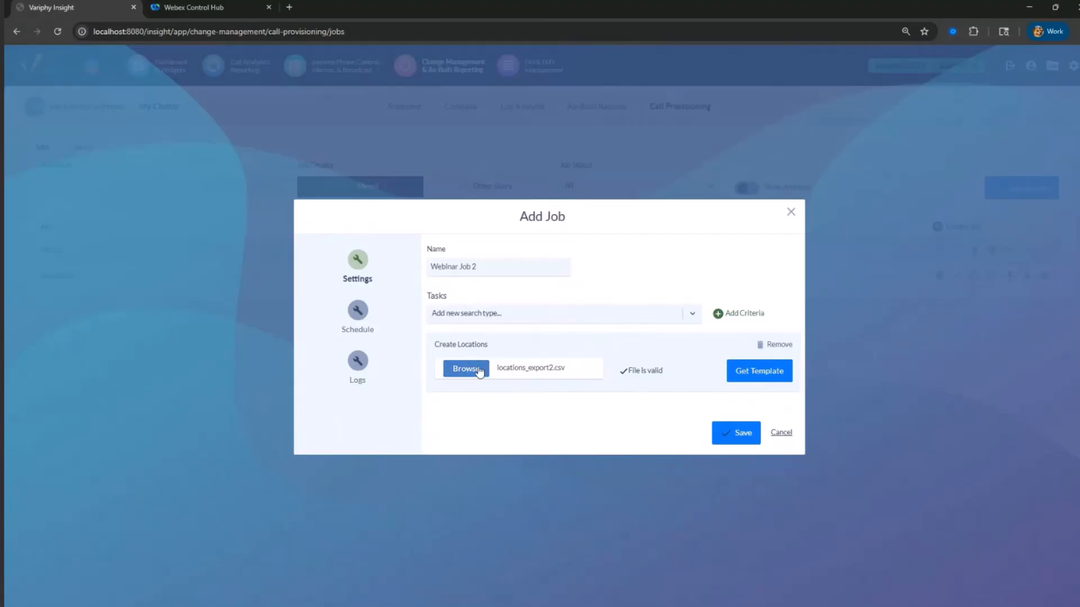
{"action": "left_click_drag", "start_coordinate": [626, 373], "coordinate": [668, 374]}
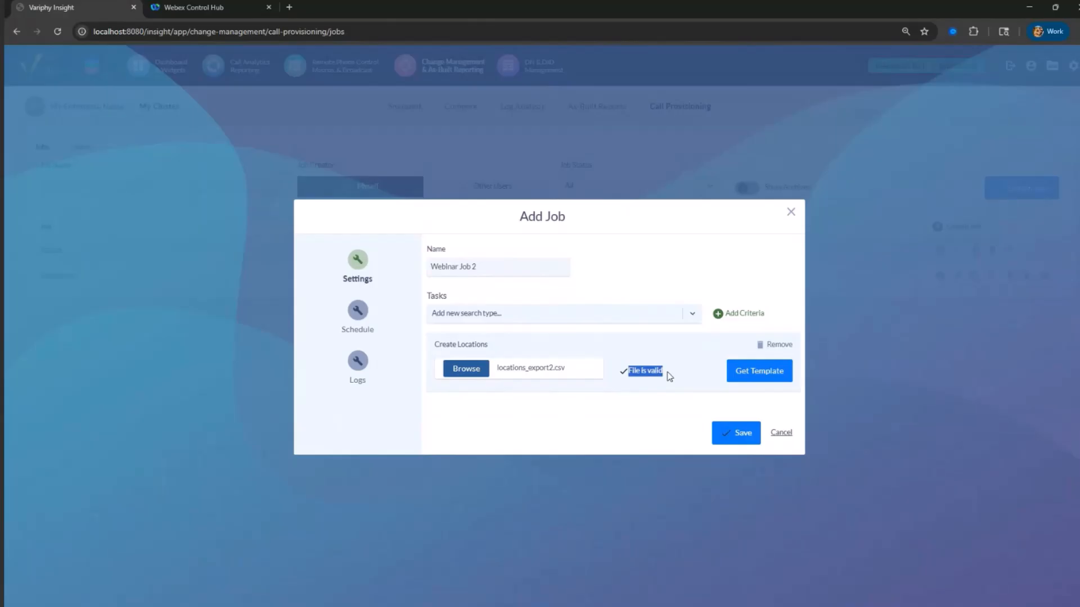
Review the job's date, time zone and archiving schedule options, leaving Enable Schedule turned off
{"action": "left_click", "coordinate": [369, 328]}
{"action": "left_click", "coordinate": [461, 332]}
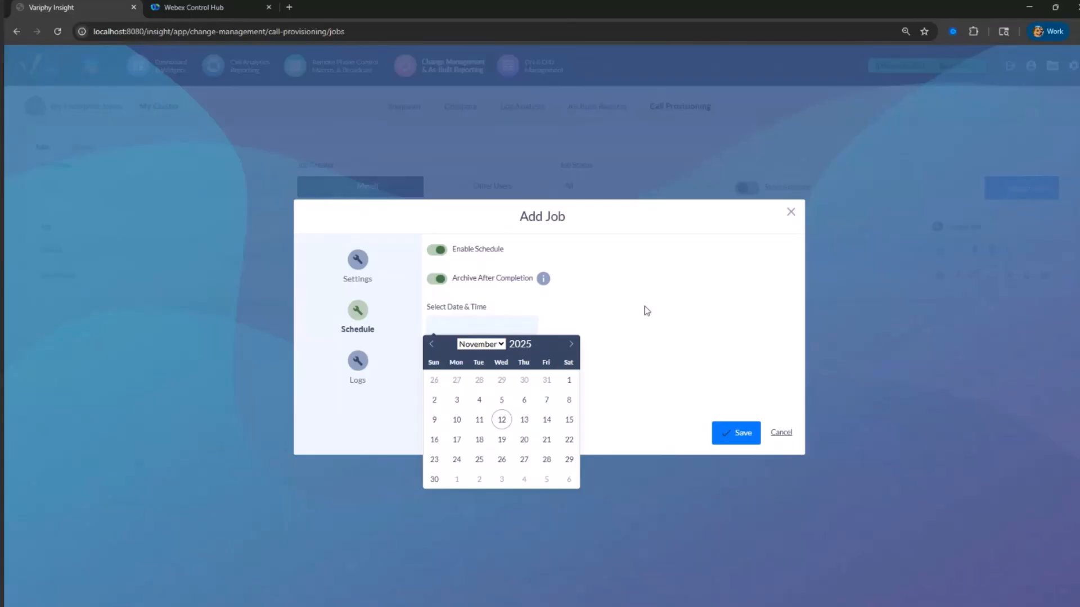
{"action": "left_click", "coordinate": [645, 309]}
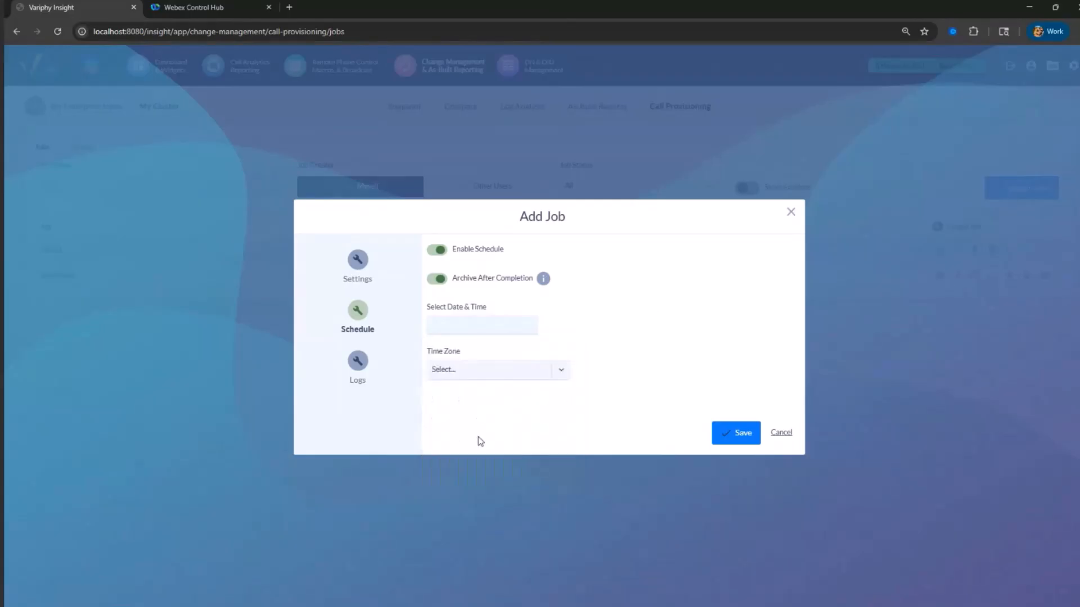
{"action": "left_click", "coordinate": [445, 255]}
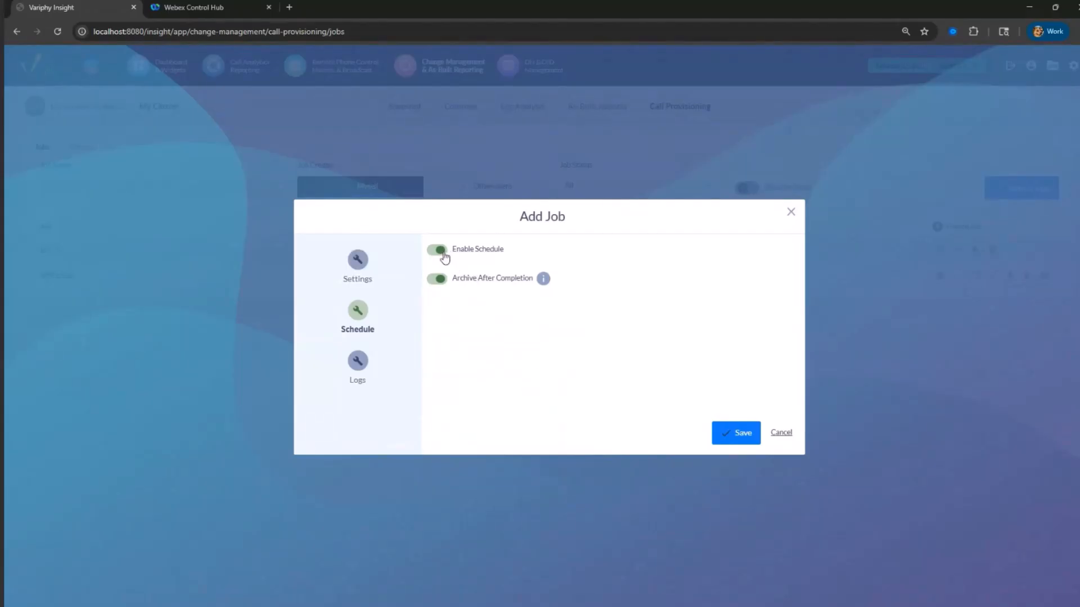
Review the job's log output format, delivery method and recipient options, leaving Send Logs turned off
{"action": "left_click", "coordinate": [357, 361]}
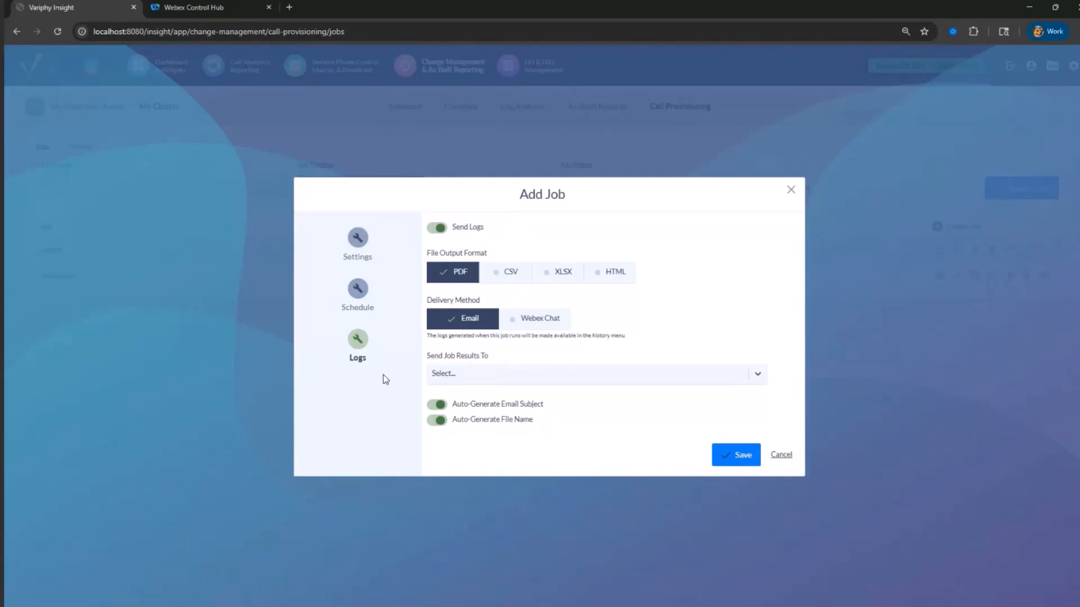
{"action": "left_click", "coordinate": [526, 373]}
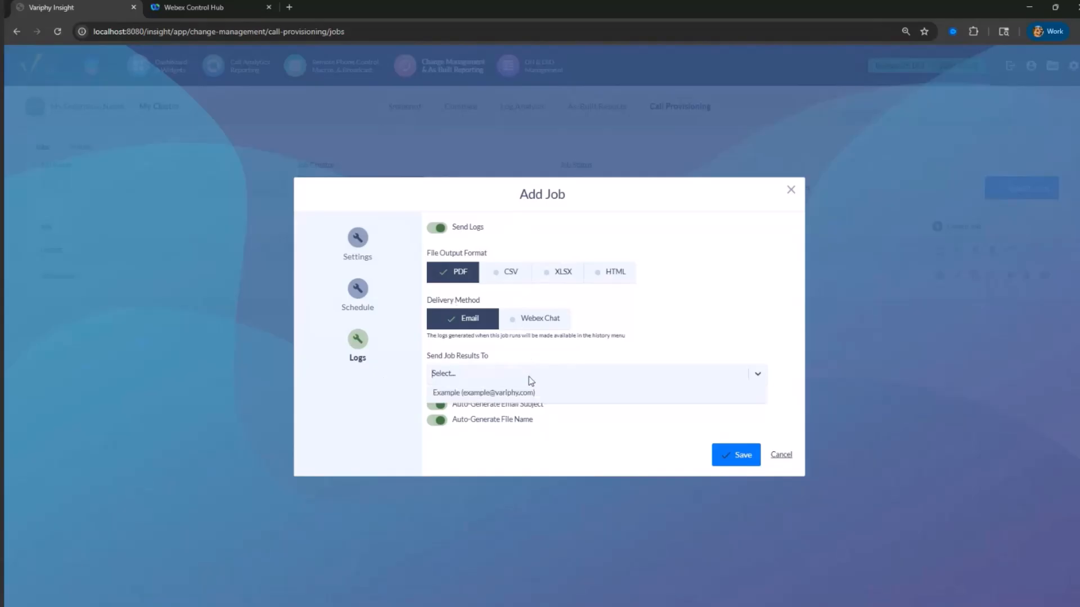
{"action": "left_click", "coordinate": [585, 462]}
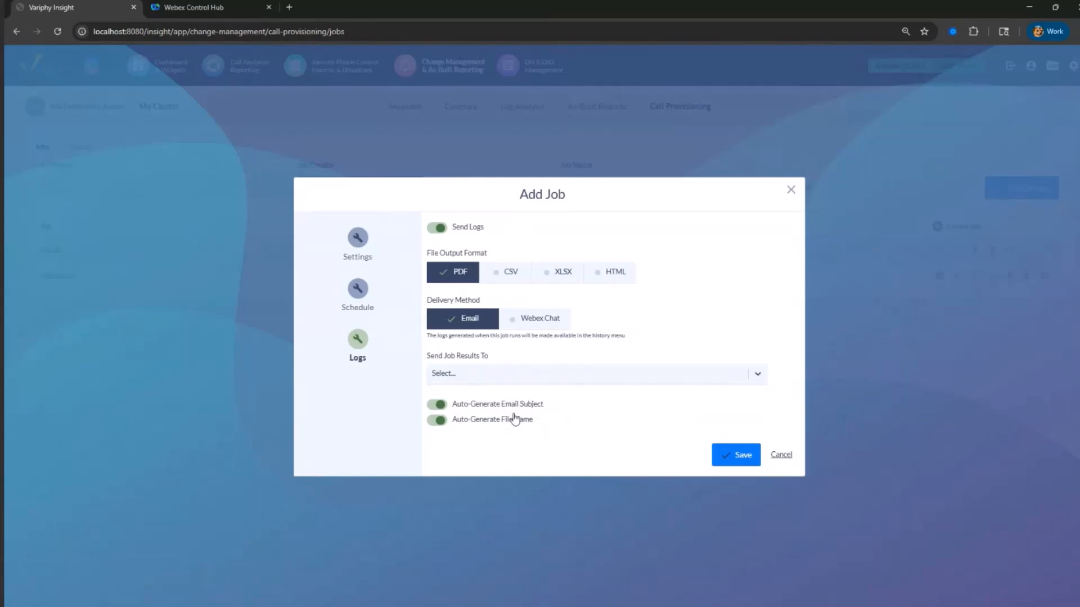
{"action": "left_click", "coordinate": [439, 229]}
Return to the general settings of Webinar Job 2, save the job and refresh the job list
{"action": "left_click", "coordinate": [364, 272]}
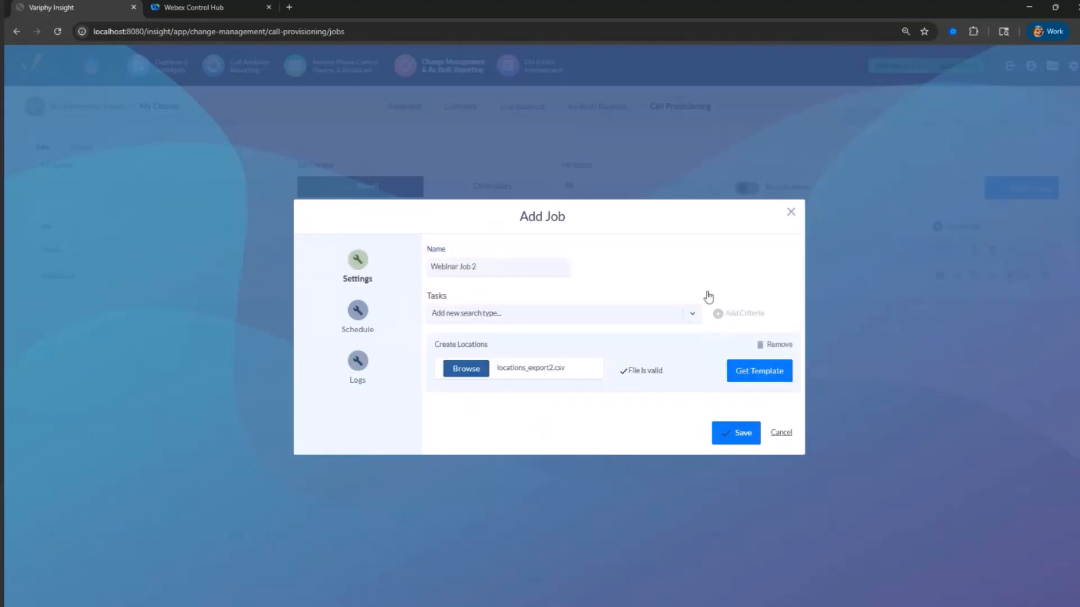
{"action": "left_click", "coordinate": [749, 442]}
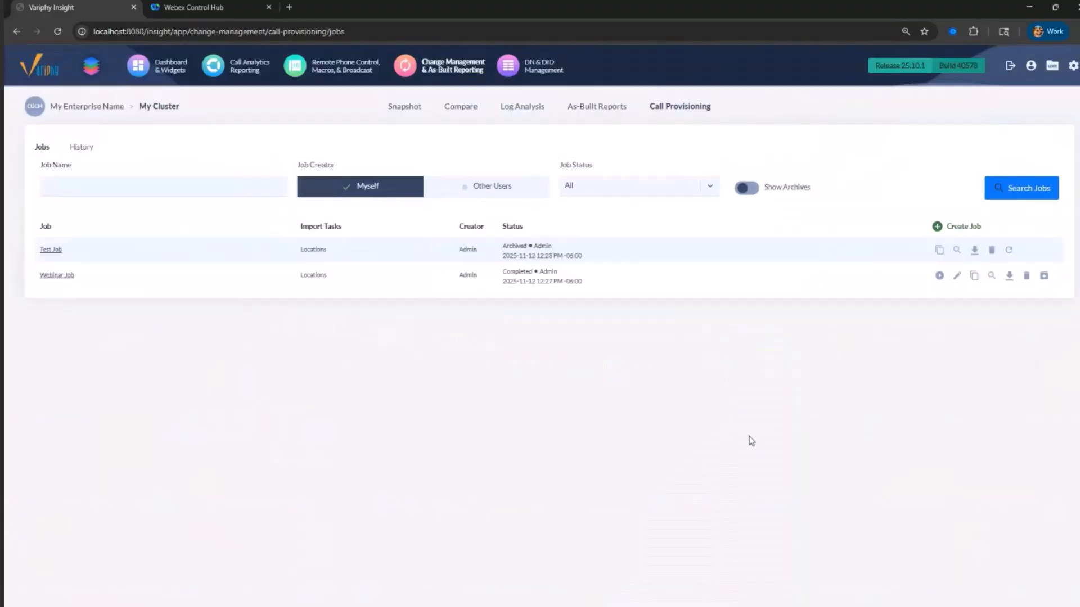
{"action": "left_click", "coordinate": [54, 35]}
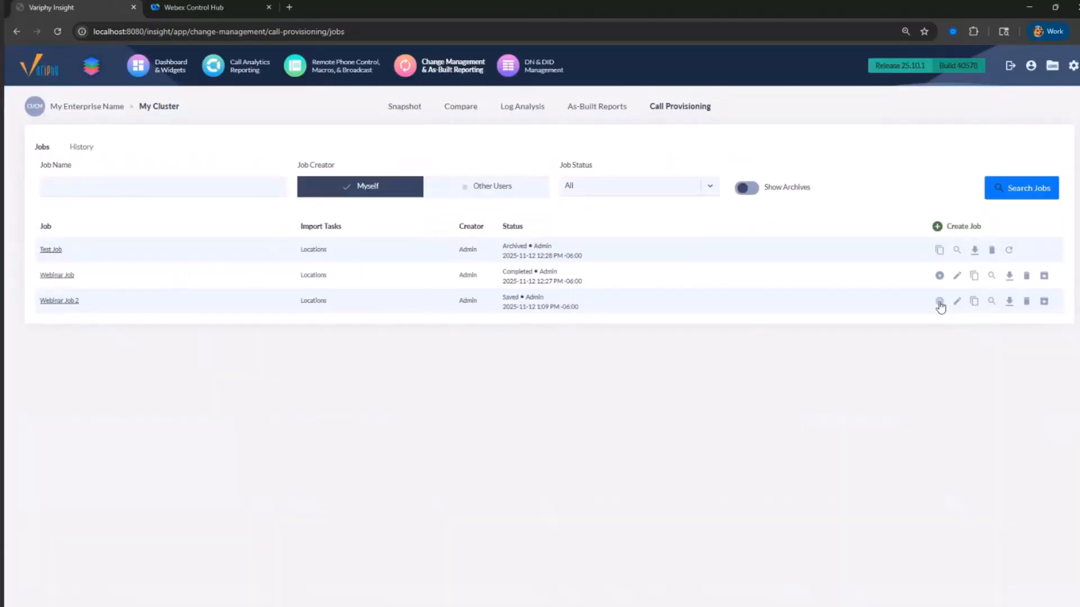
{"action": "left_click_drag", "start_coordinate": [940, 305], "coordinate": [781, 387]}
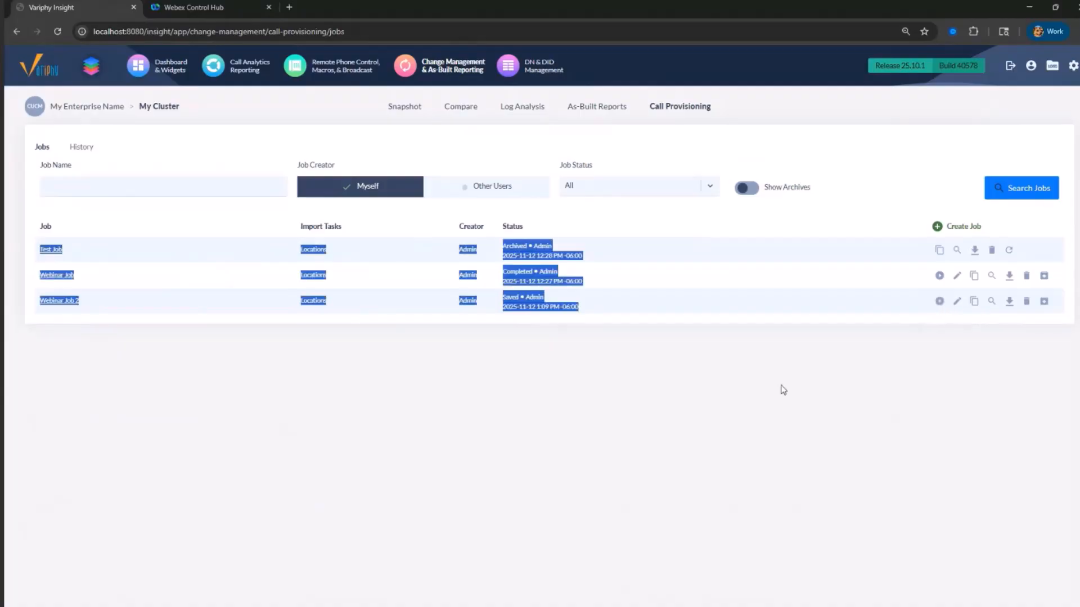
Check the existing locations in Webex Control Hub and return to the job list in Variphy Insight
{"action": "left_click", "coordinate": [166, 7]}
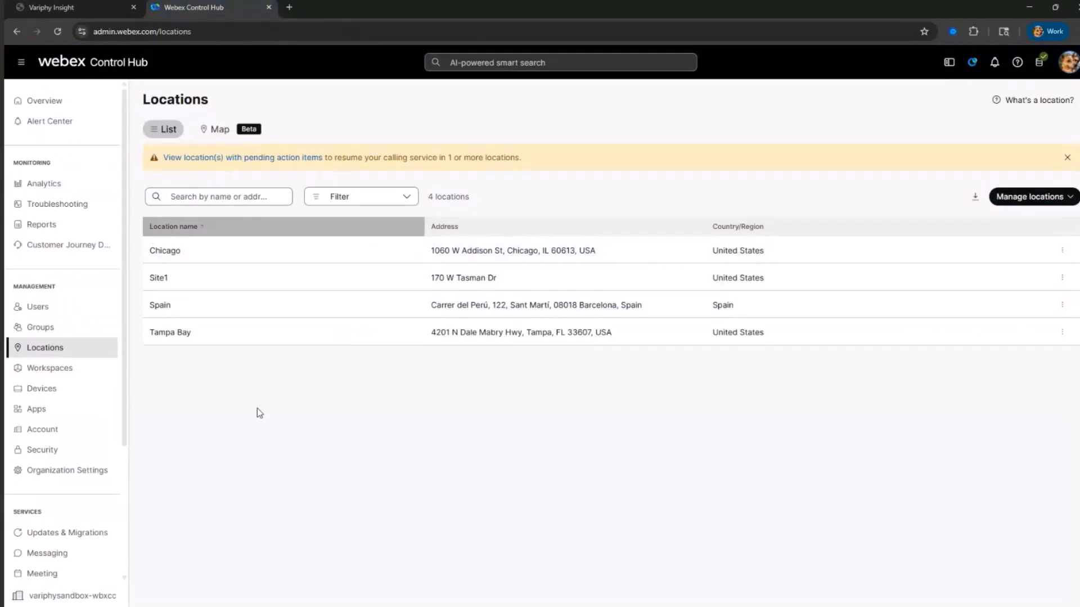
{"action": "left_click", "coordinate": [56, 7]}
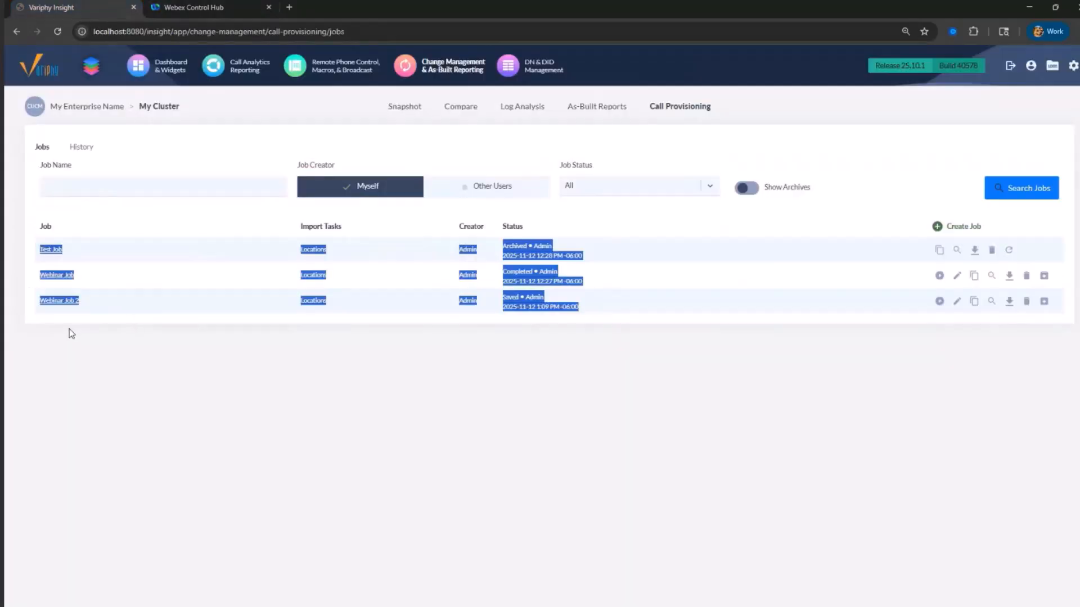
{"action": "left_click", "coordinate": [71, 334]}
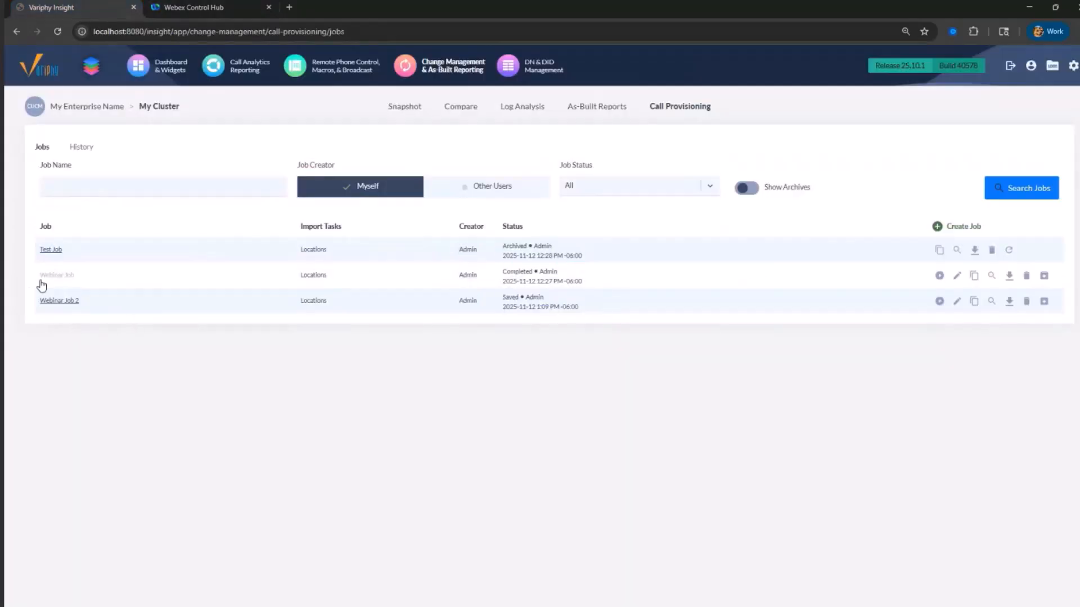
Run Webinar Job 2 to perform its Create Locations task
{"action": "left_click", "coordinate": [939, 304]}
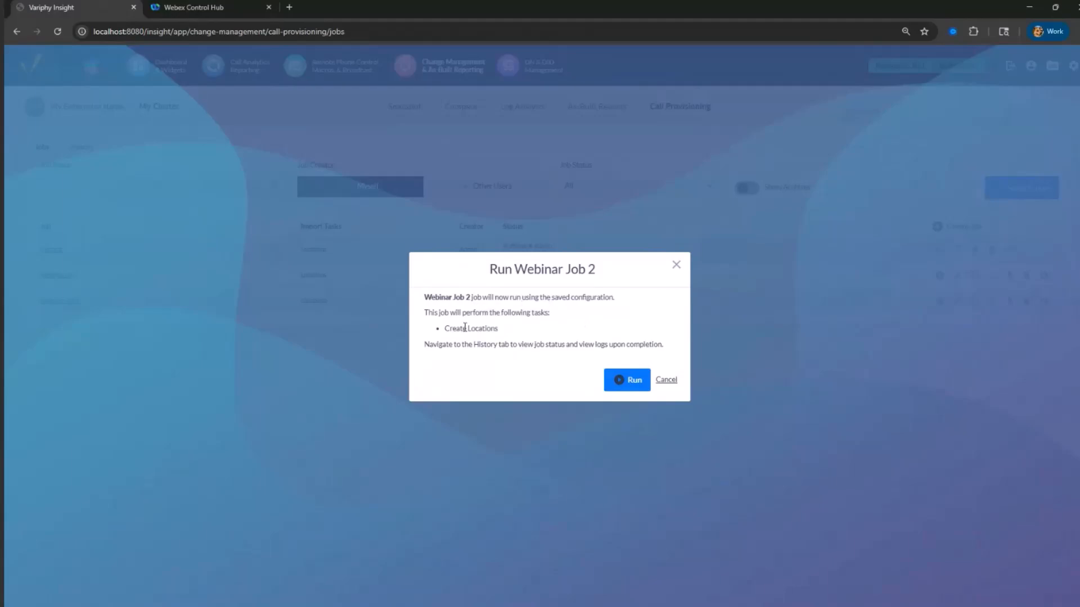
{"action": "left_click_drag", "start_coordinate": [445, 330], "coordinate": [526, 345]}
{"action": "left_click", "coordinate": [634, 381]}
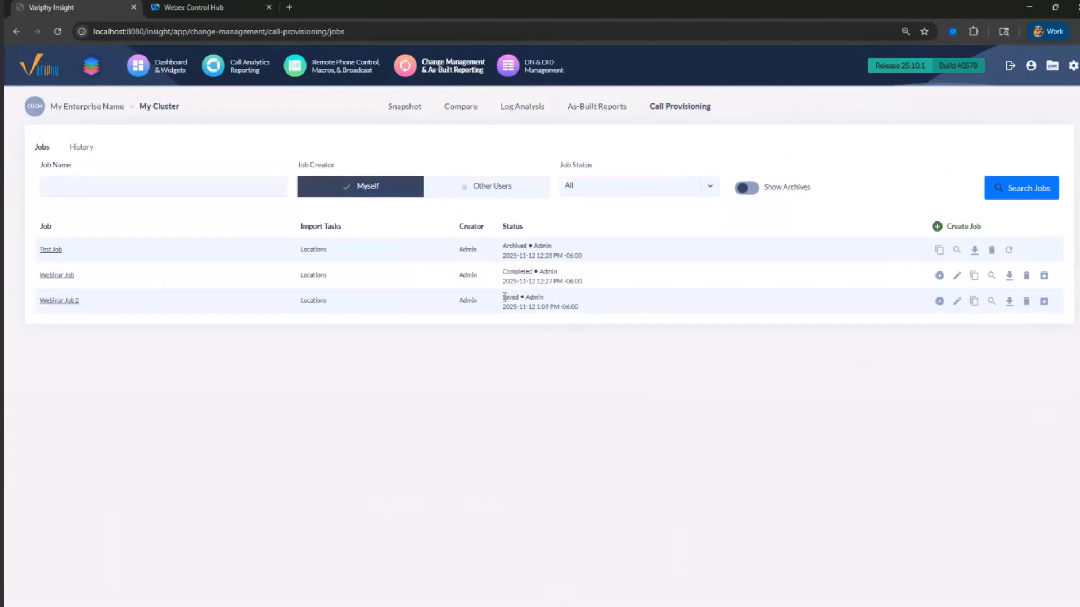
Refresh the job list and check the status of Webinar Job 2
{"action": "left_click_drag", "start_coordinate": [506, 299], "coordinate": [555, 302]}
{"action": "left_click", "coordinate": [574, 304]}
{"action": "left_click_drag", "start_coordinate": [504, 297], "coordinate": [553, 298]}
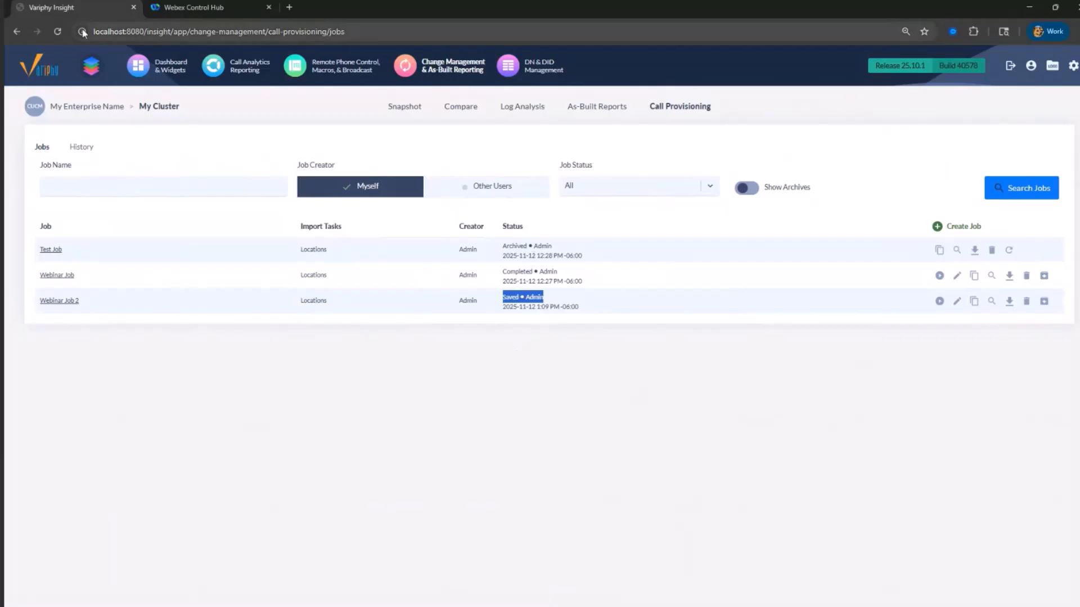
{"action": "left_click", "coordinate": [58, 33]}
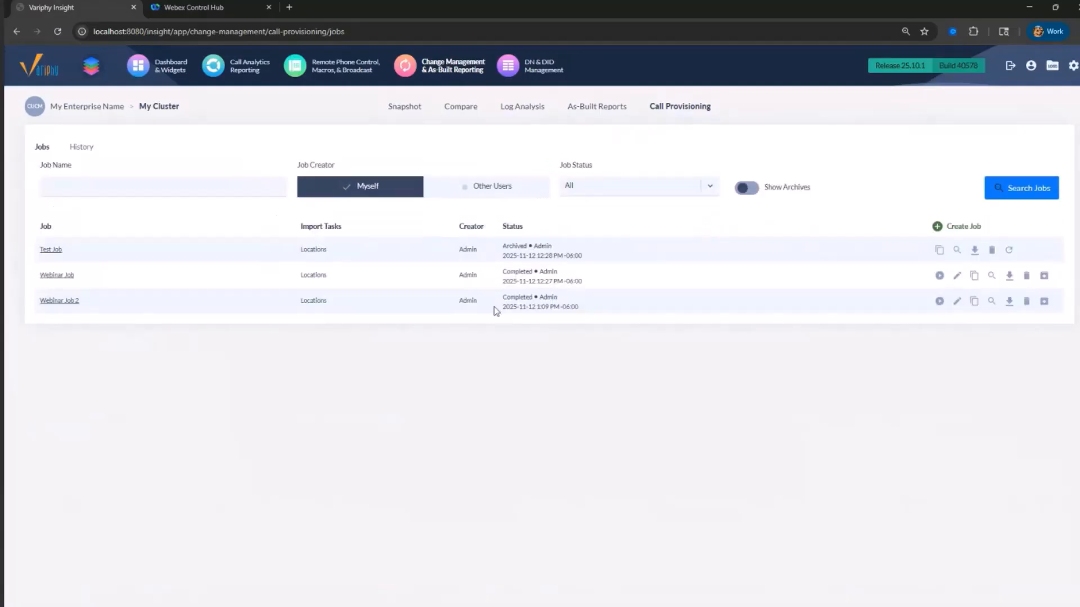
{"action": "left_click_drag", "start_coordinate": [501, 297], "coordinate": [599, 299]}
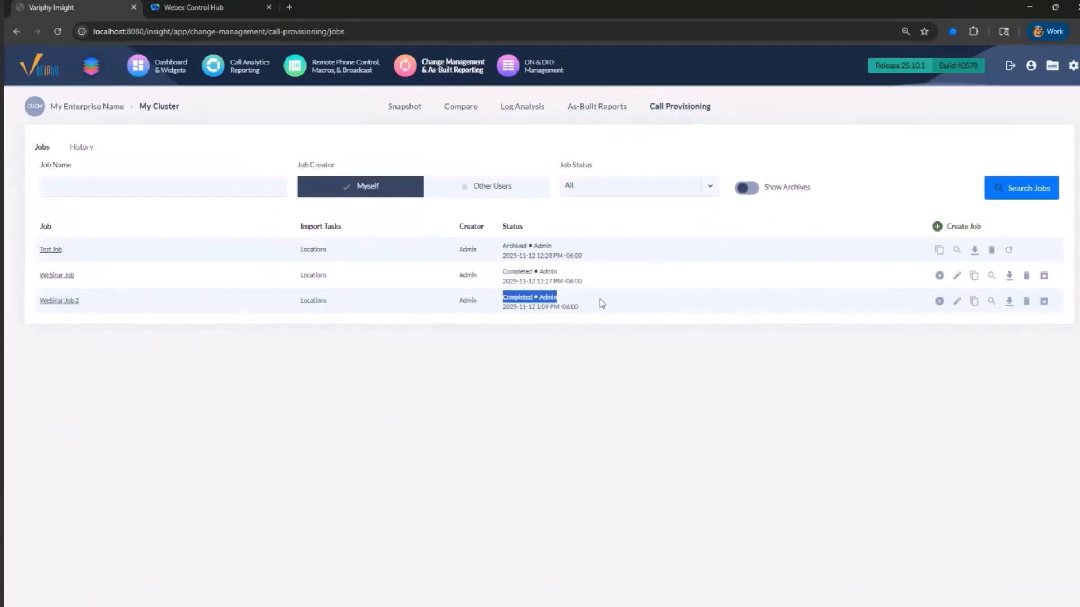
Switch to Webex Control Hub, refresh the Locations list and check it for the locations created by the job
{"action": "left_click", "coordinate": [194, 7]}
{"action": "left_click", "coordinate": [55, 35]}
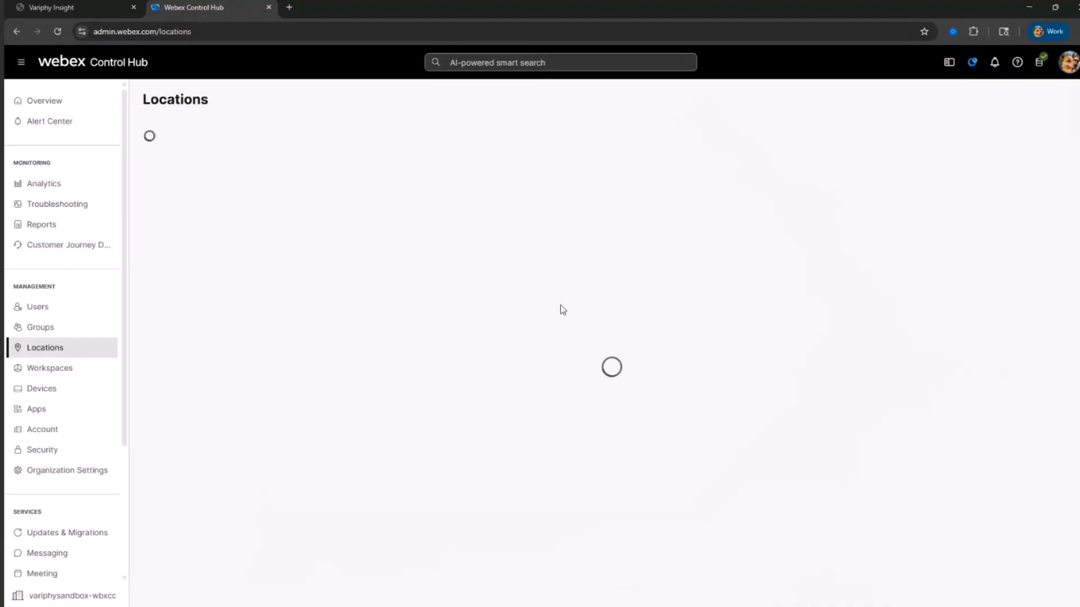
{"action": "left_click_drag", "start_coordinate": [143, 360], "coordinate": [253, 366]}
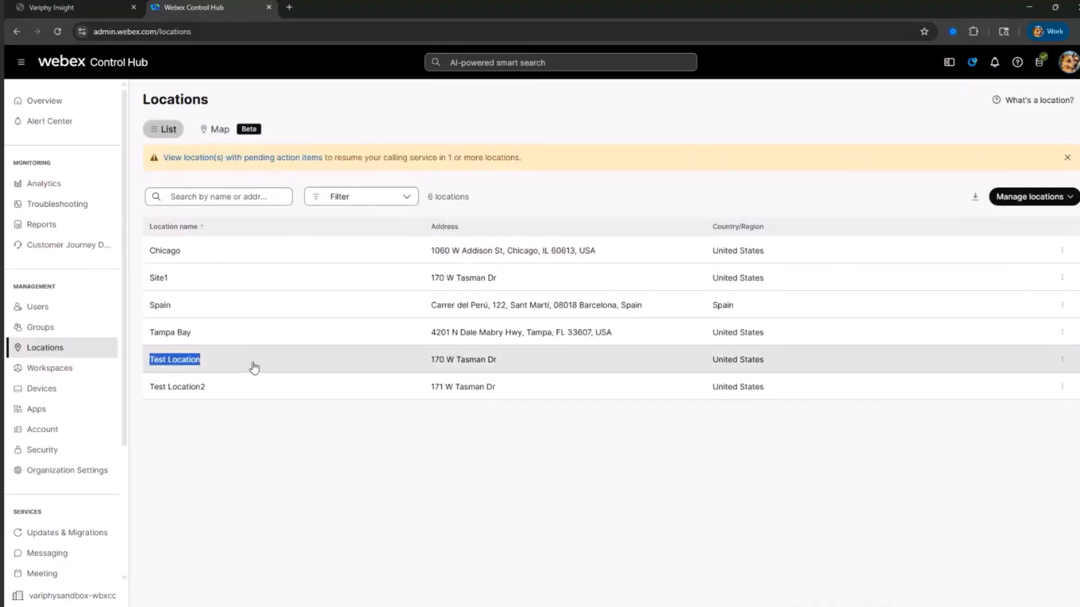
{"action": "left_click", "coordinate": [151, 388]}
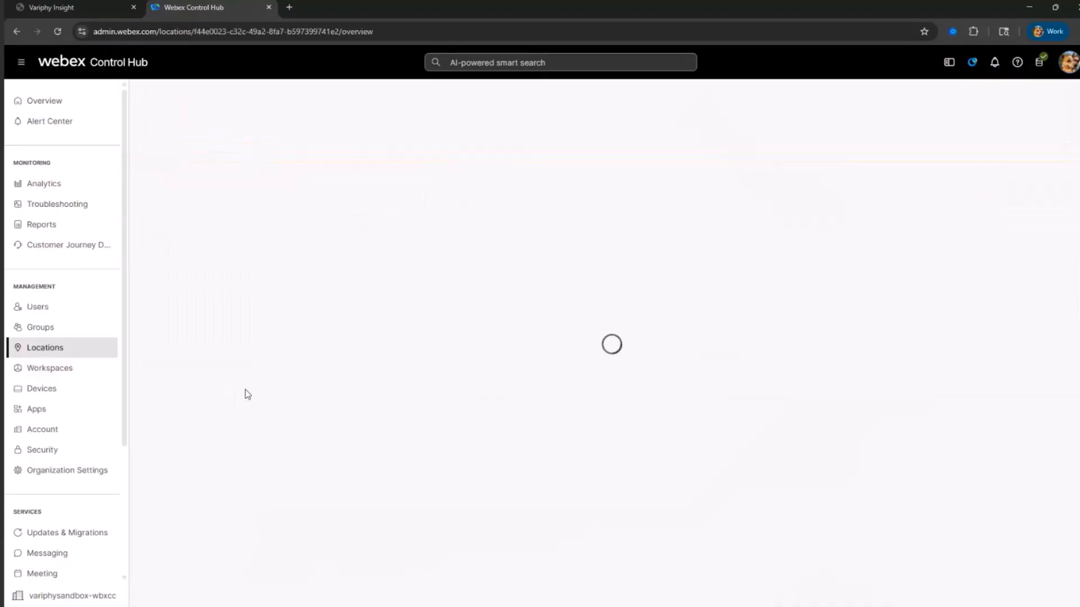
{"action": "left_click", "coordinate": [149, 97]}
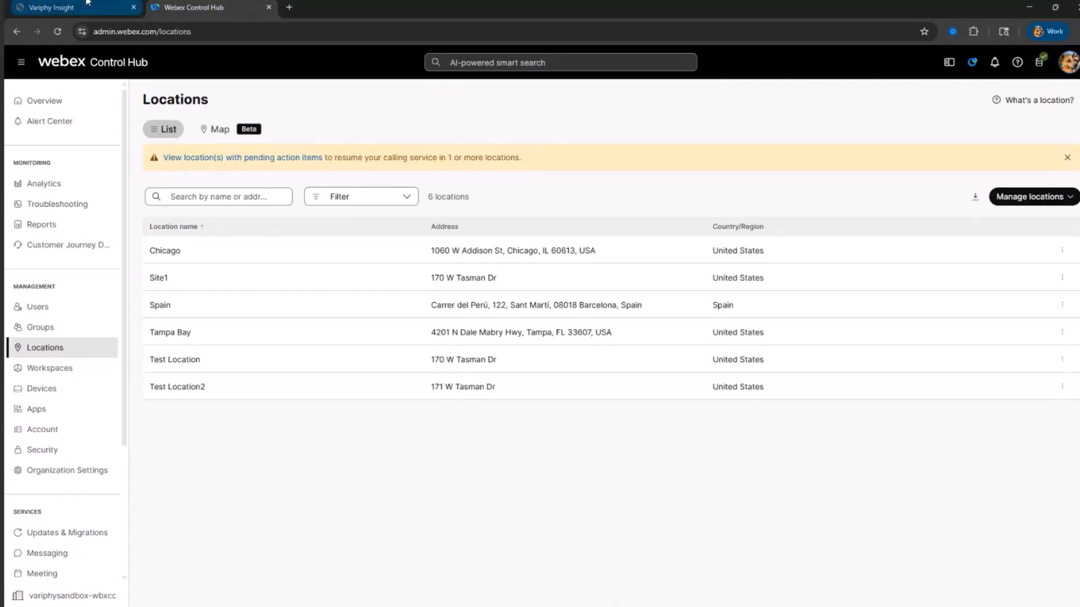
Switch back to Variphy Insight, view the Call Provisioning history page and return to the job list
{"action": "key", "text": "ctrl+shift+Tab"}
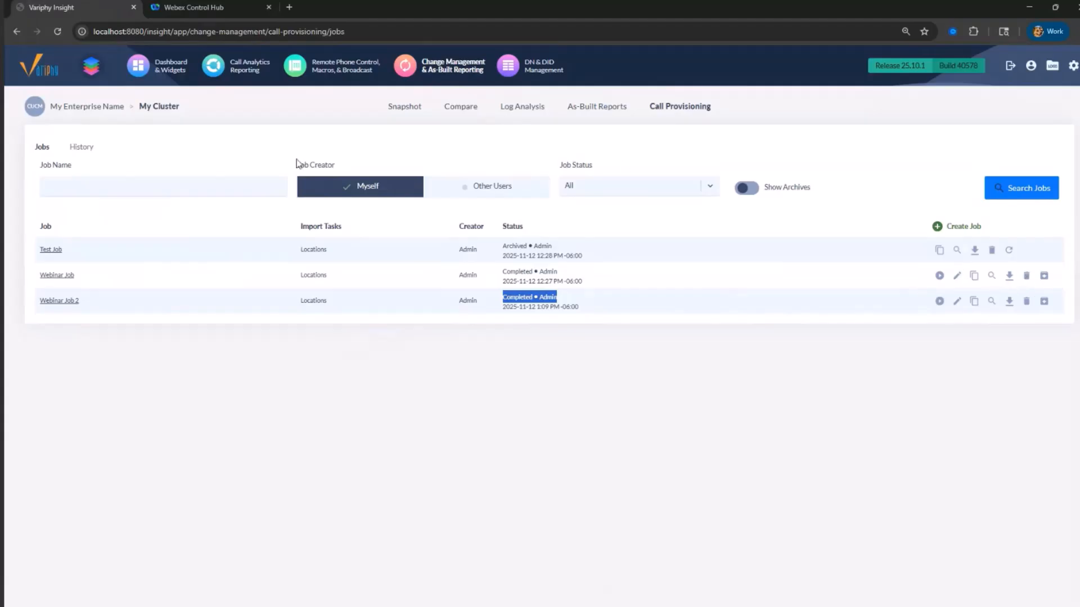
{"action": "left_click", "coordinate": [91, 152]}
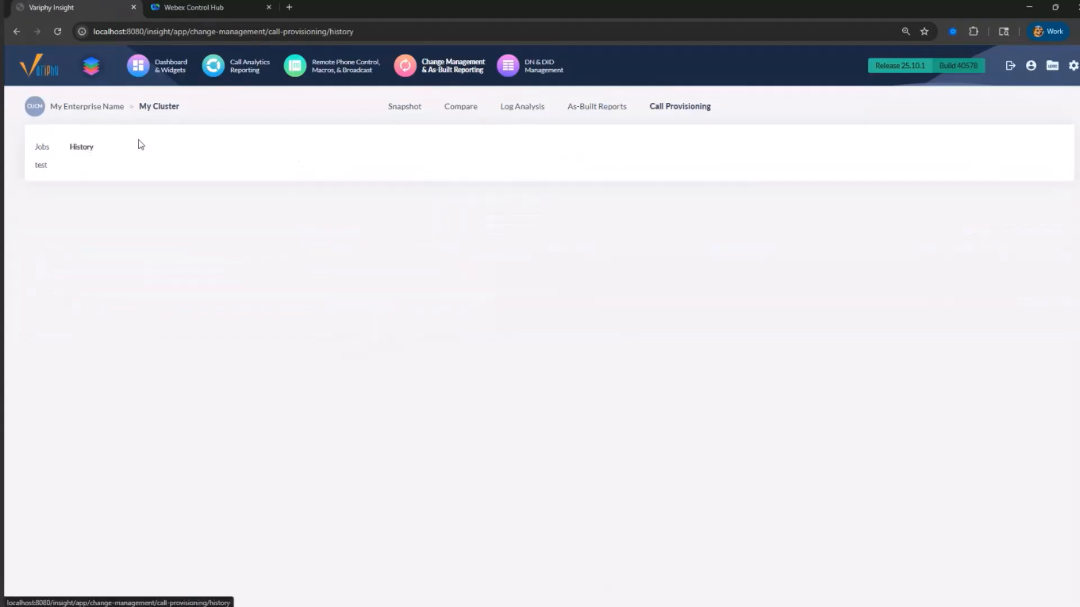
{"action": "double_click", "coordinate": [41, 165]}
{"action": "left_click", "coordinate": [39, 147]}
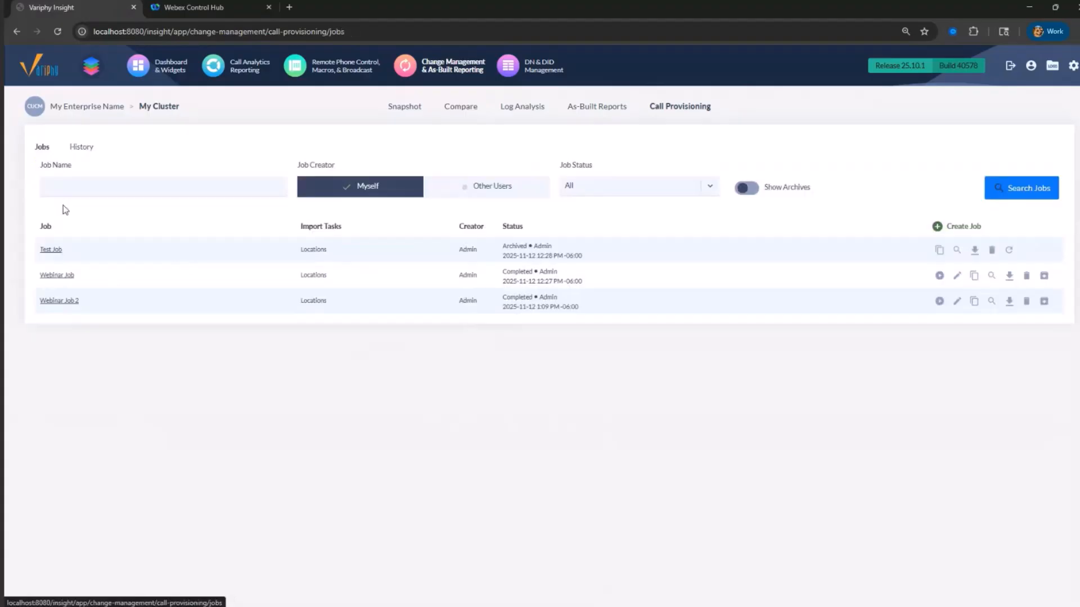
{"action": "left_click", "coordinate": [84, 149]}
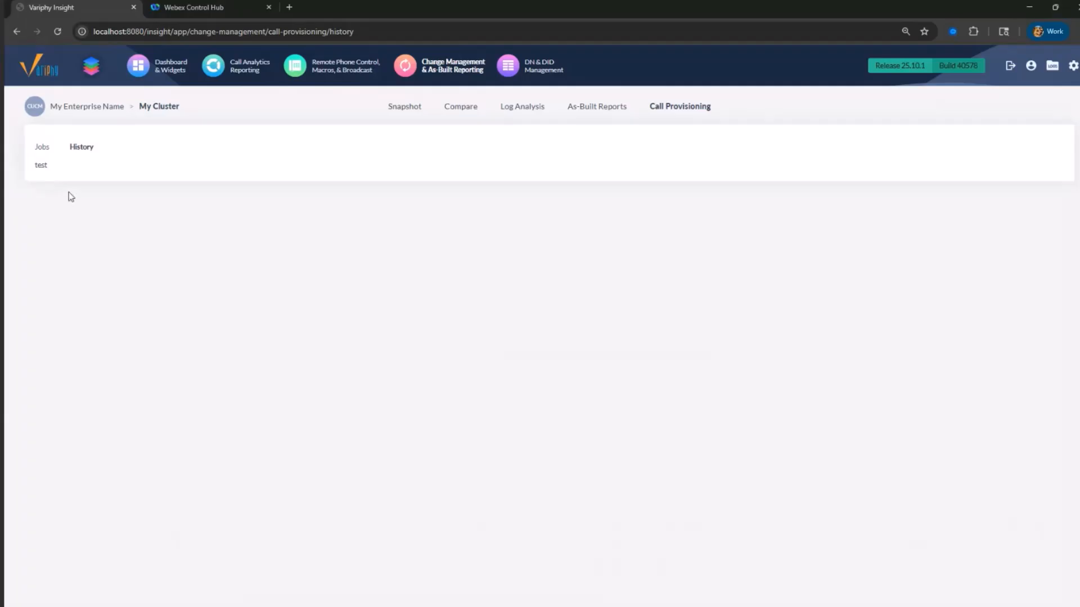
{"action": "left_click", "coordinate": [48, 148]}
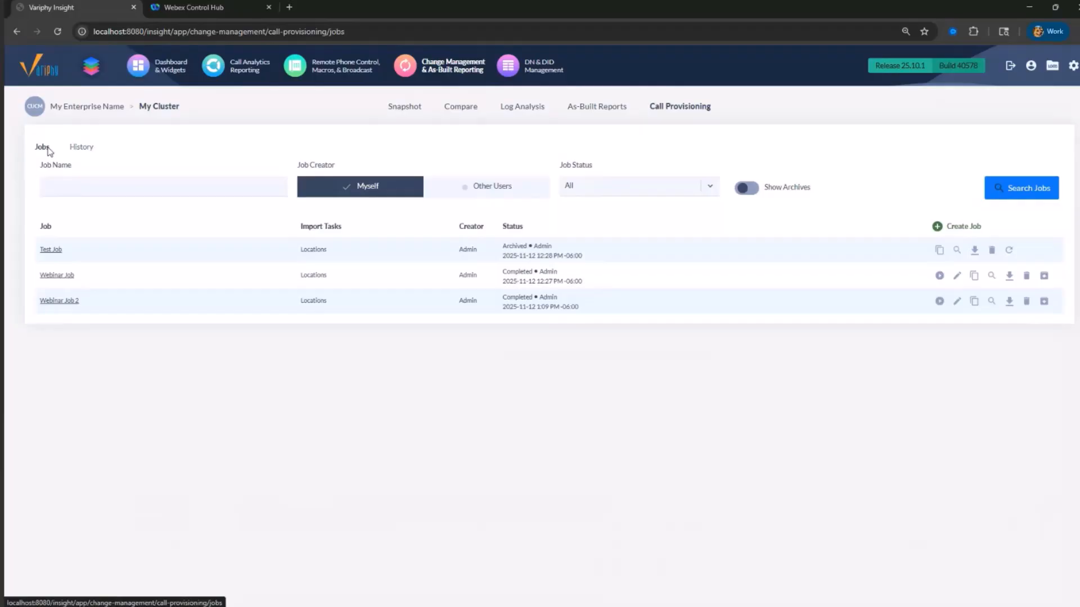